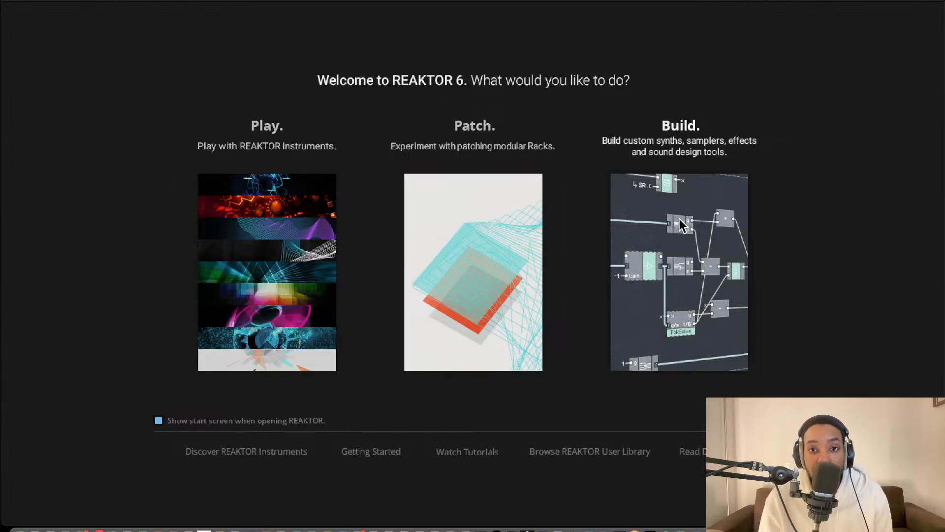
Step: Start a new Build project and add the Util Note In block from the Blocks Base Util folder to the structure
left_click(681, 226)
left_click(24, 25)
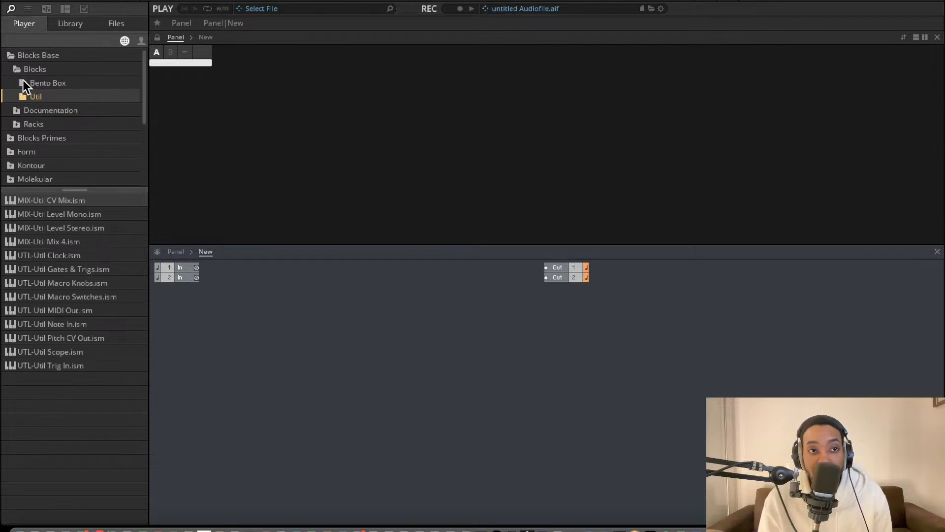
left_click(41, 84)
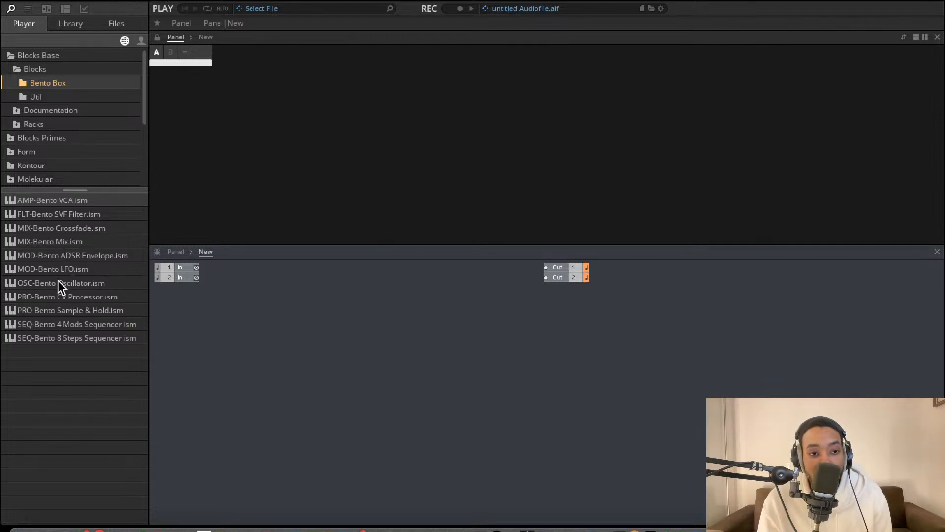
left_click(44, 96)
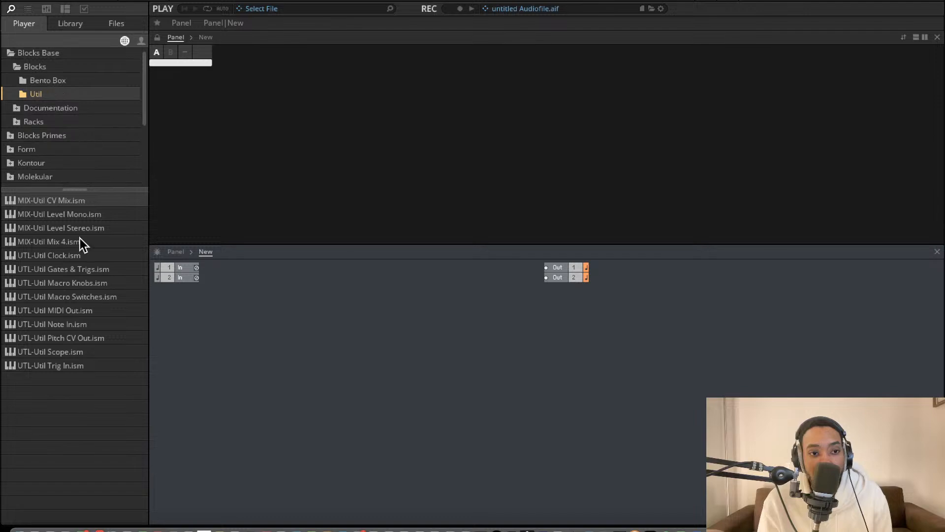
left_click_drag(66, 326, 235, 304)
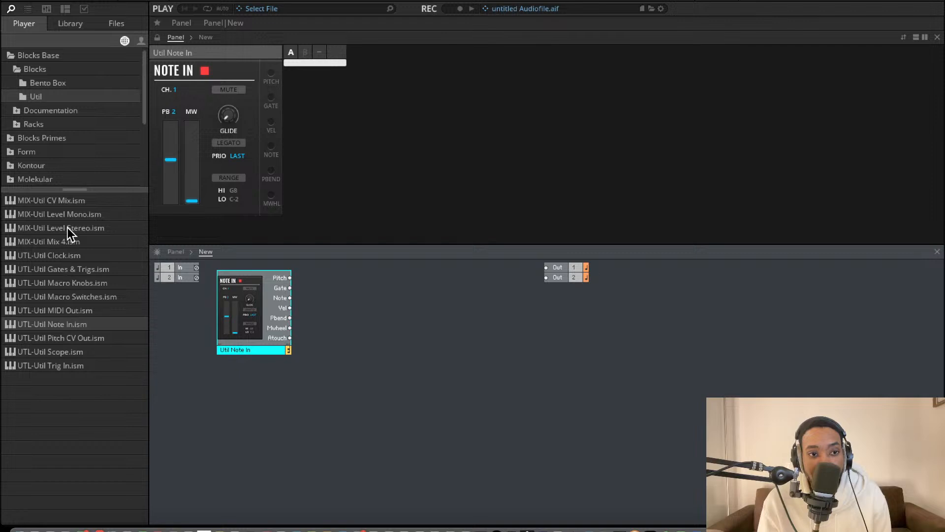
Step: Add a Bento Box Oscillator fed by Note In's Pitch and wire its Out to both main outputs, Out 1 and Out 2
left_click(52, 87)
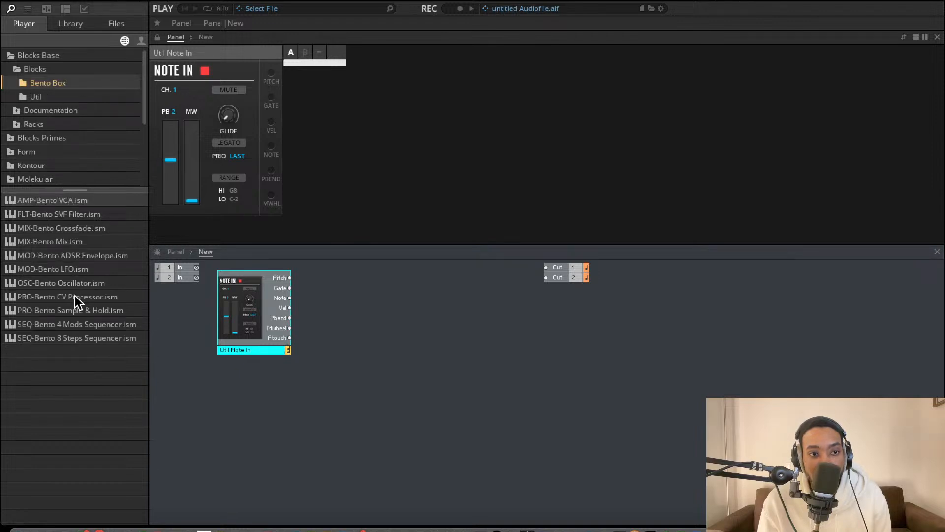
left_click_drag(73, 282, 330, 295)
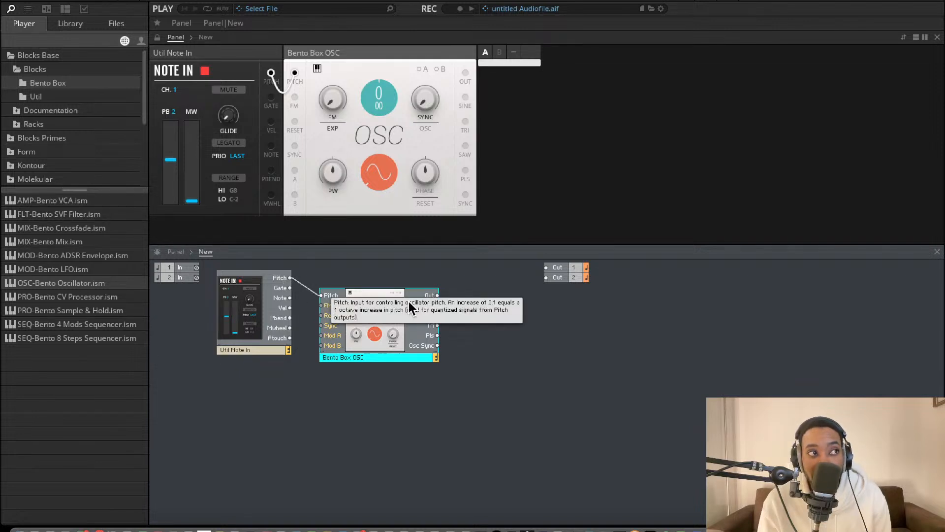
left_click_drag(438, 296, 546, 267)
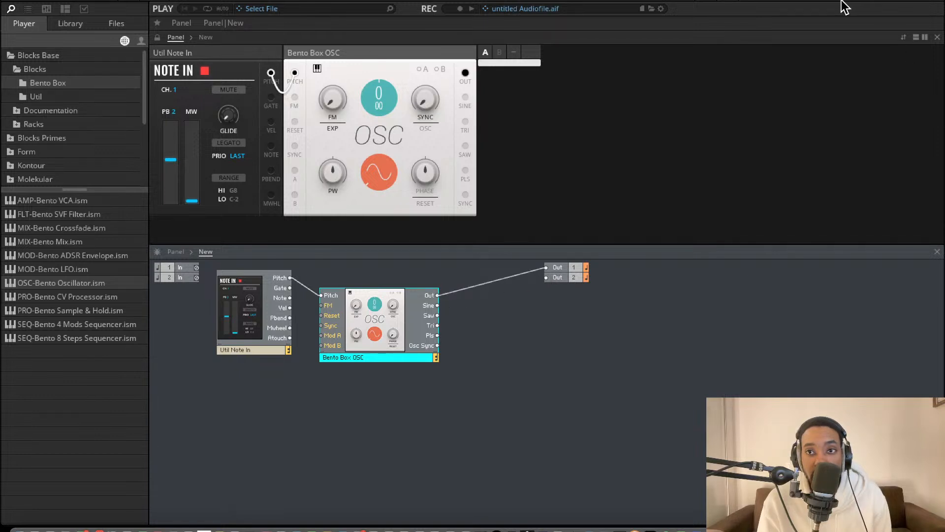
left_click_drag(438, 295, 477, 297)
left_click_drag(545, 276, 546, 277)
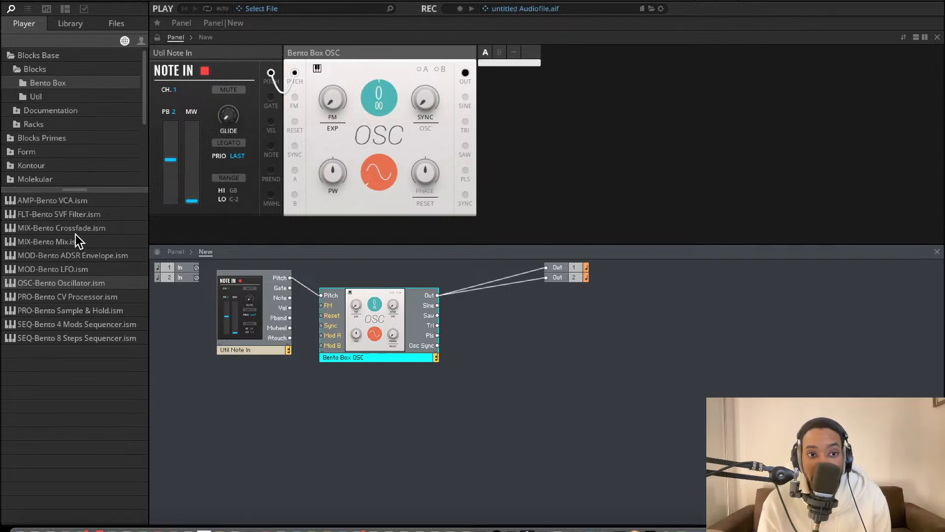
Step: Add a Bento Box SVF filter and route the oscillator's Out through it to Out 1 and Out 2
left_click_drag(84, 214, 477, 318)
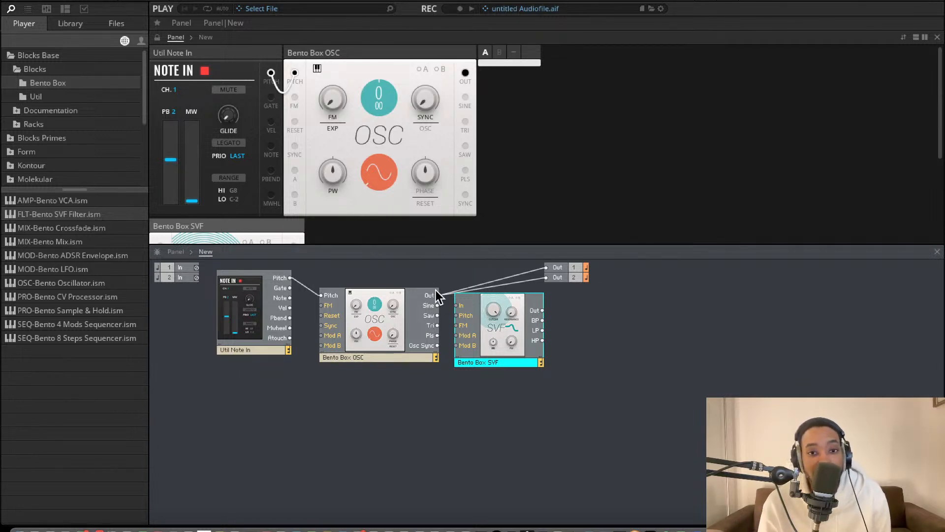
left_click_drag(437, 296, 467, 305)
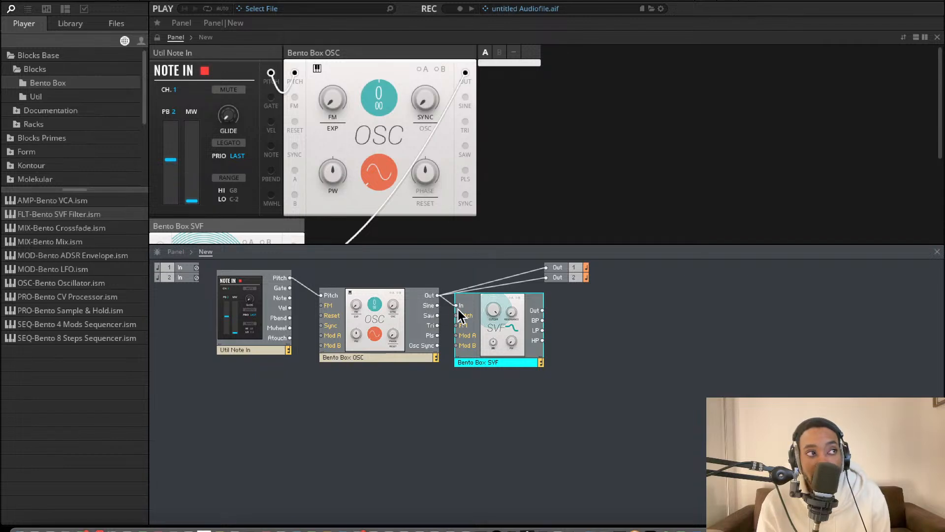
left_click_drag(543, 310, 547, 267)
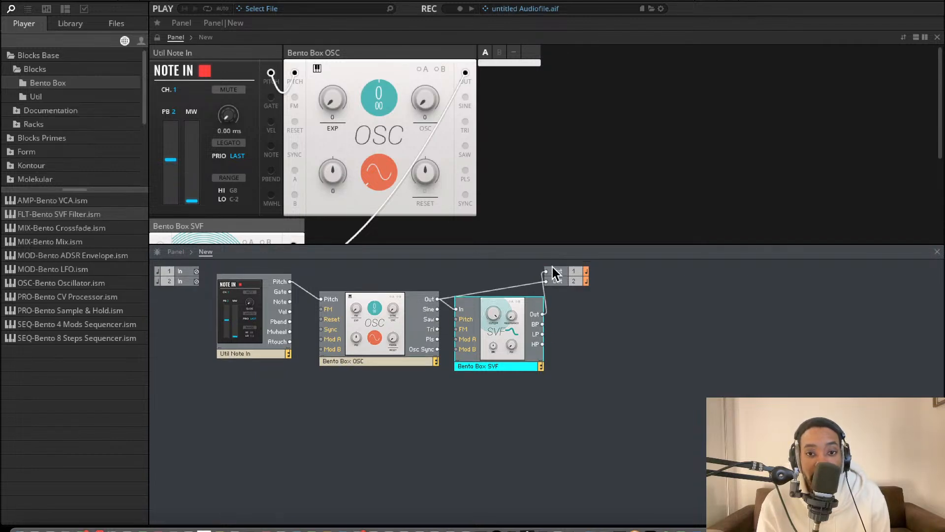
left_click_drag(542, 310, 547, 277)
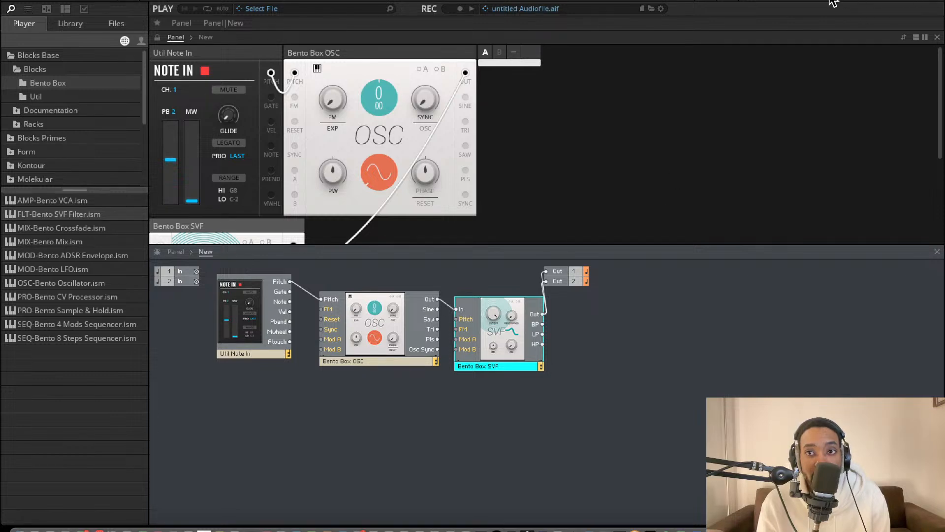
Step: Set the SVF filter's cutoff to about 947 Hz and its resonance to about 3.5
scroll(477, 127, "down", 3)
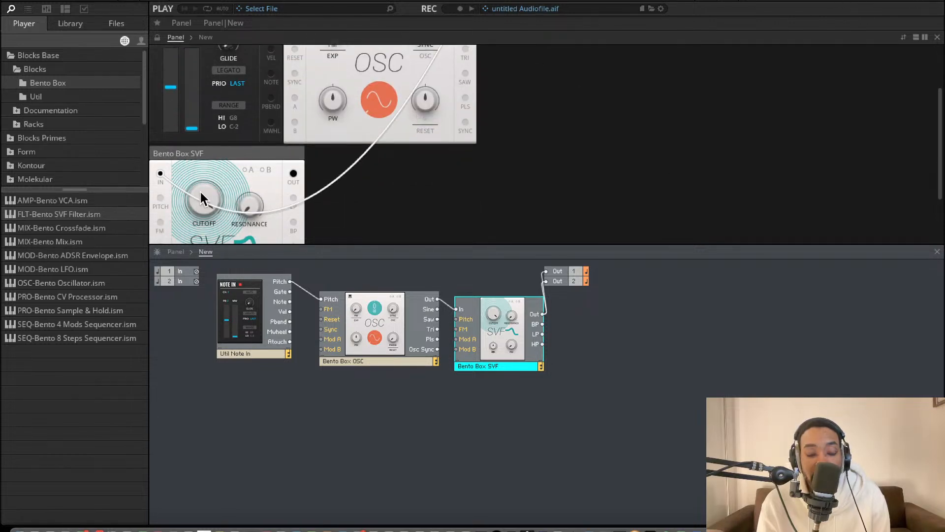
left_click_drag(203, 199, 271, 172)
scroll(326, 139, "up", 1)
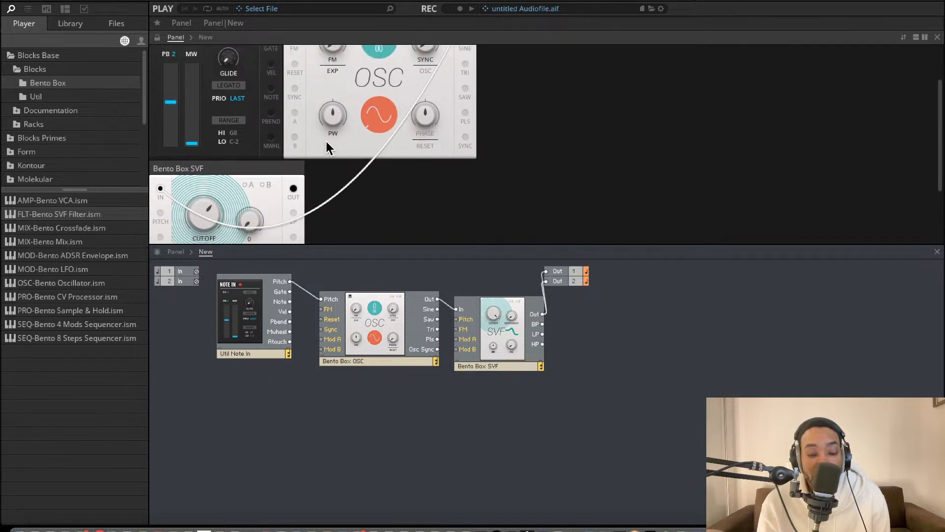
scroll(325, 140, "up", 1)
left_click_drag(192, 222, 194, 248)
left_click_drag(252, 221, 237, 172)
scroll(237, 173, "down", 3)
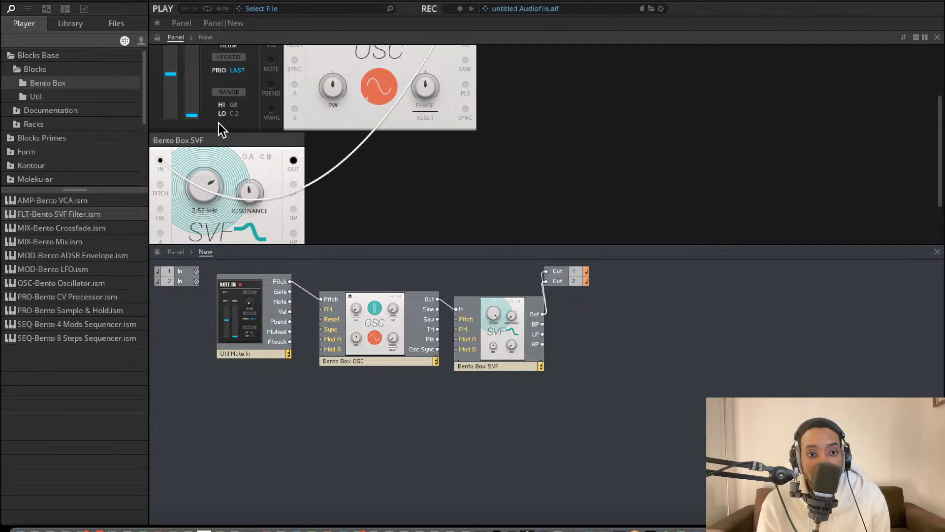
left_click_drag(219, 123, 235, 158)
left_click_drag(250, 193, 248, 339)
scroll(232, 129, "up", 5)
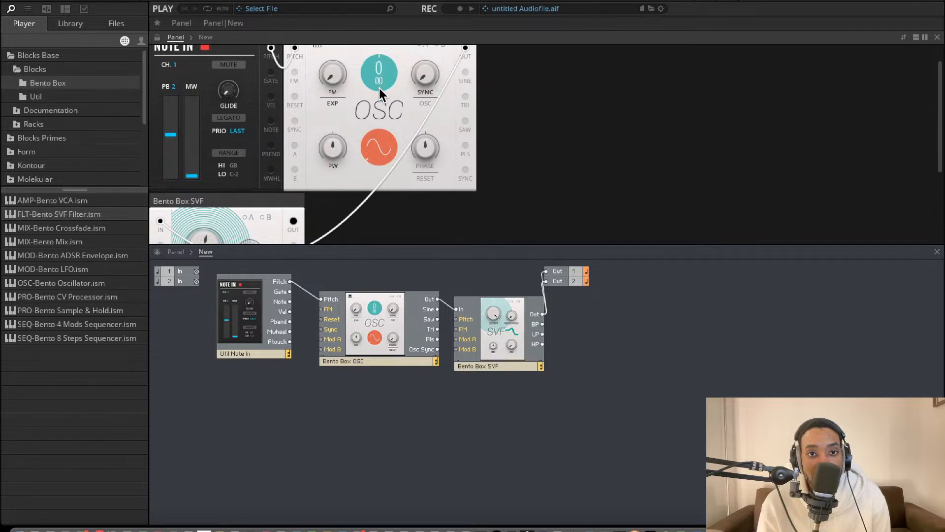
Step: Try a slight pitch offset and a pulse width of 40 on the oscillator, resetting both controls
left_click_drag(379, 82, 379, 75)
scroll(251, 201, "down", 2)
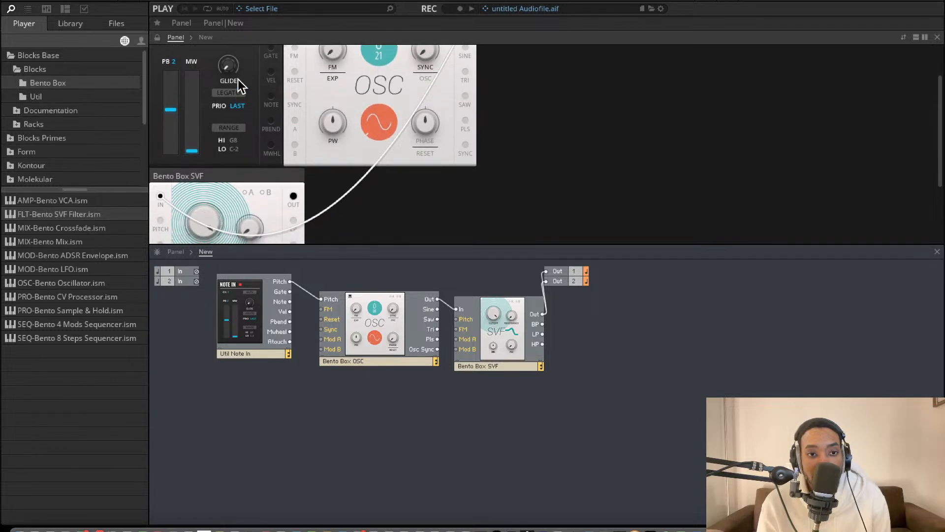
double_click(379, 56)
scroll(378, 64, "down", 1)
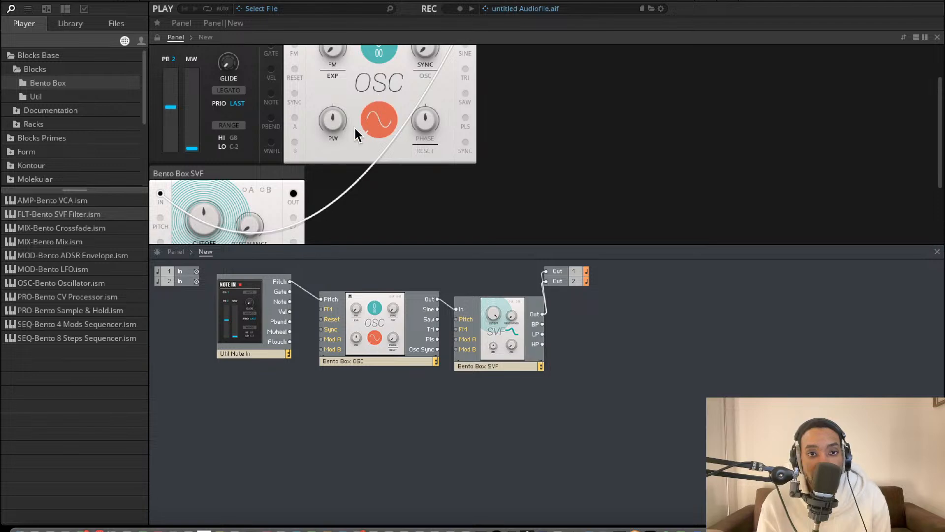
scroll(334, 99, "up", 4)
left_click_drag(328, 172, 330, 163)
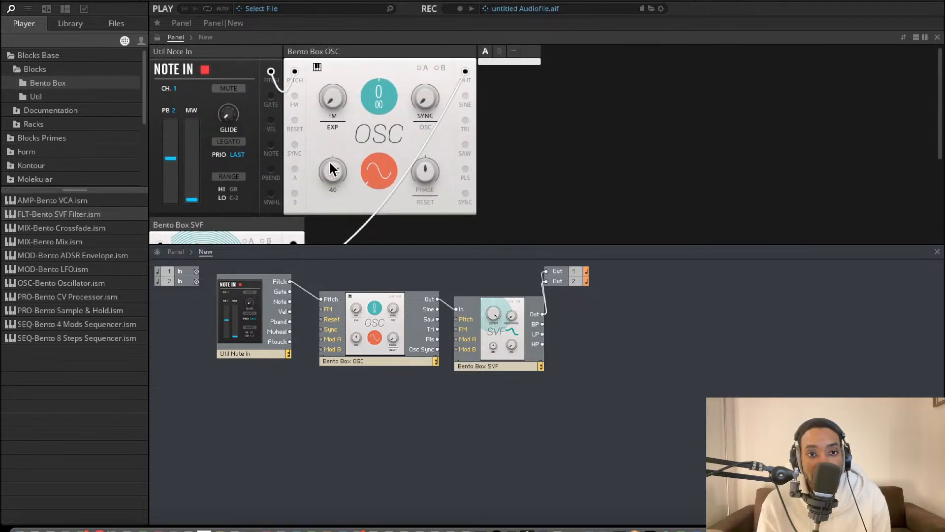
double_click(325, 171)
Step: Morph the oscillator's waveform from sine to a triangle shape
mouse_move(340, 92)
left_mouse_down()
mouse_move(339, 36)
mouse_move(328, 93)
left_mouse_up()
scroll(265, 178, "down", 2)
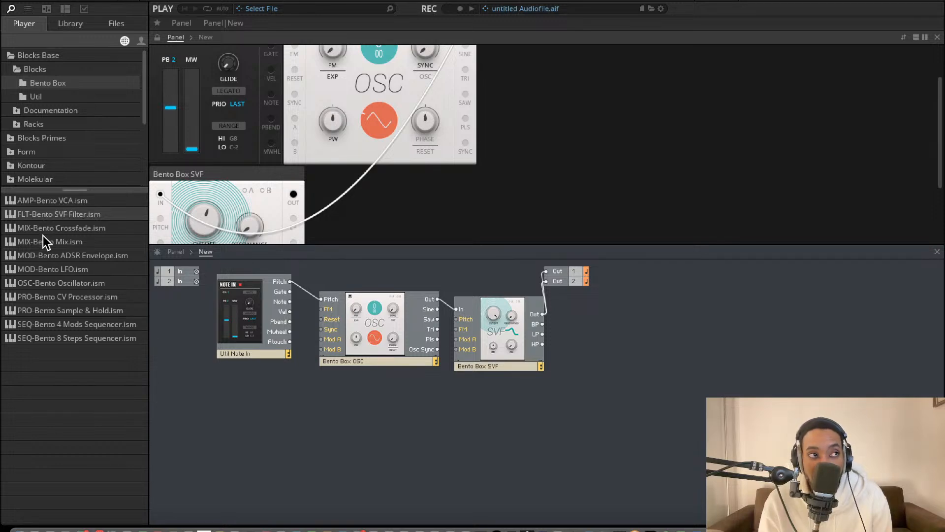
Step: Add a Bento Box VCA and a Bento Box ADSR, wiring Note In's Gate to the envelope and its Out to the VCA's Mod A
left_click_drag(83, 202, 584, 341)
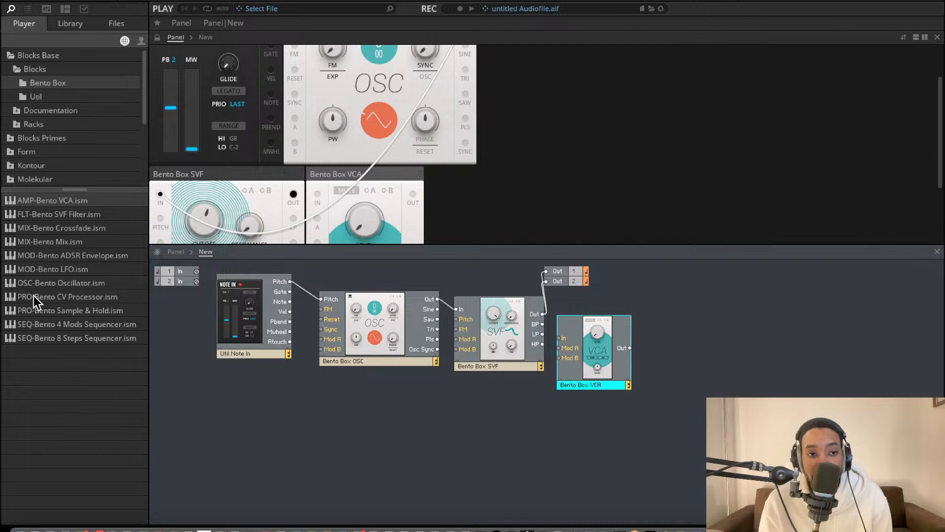
left_click_drag(46, 259, 290, 291)
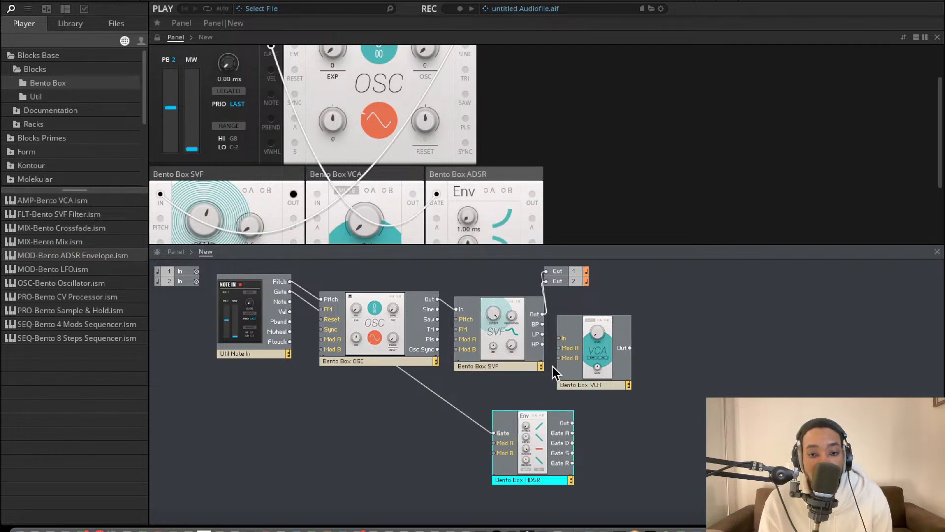
left_click_drag(573, 422, 559, 348)
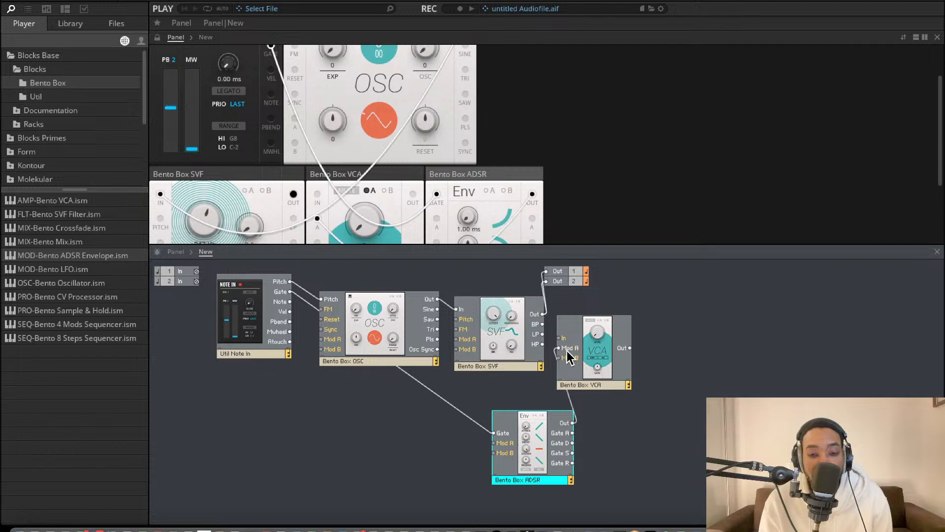
Step: Connect the SVF filter's Out to the VCA's In
left_click_drag(630, 348, 546, 281)
left_click_drag(630, 347, 546, 281)
mouse_move(560, 338)
left_mouse_down()
mouse_move(533, 308)
mouse_move(500, 308)
mouse_move(560, 338)
left_mouse_up()
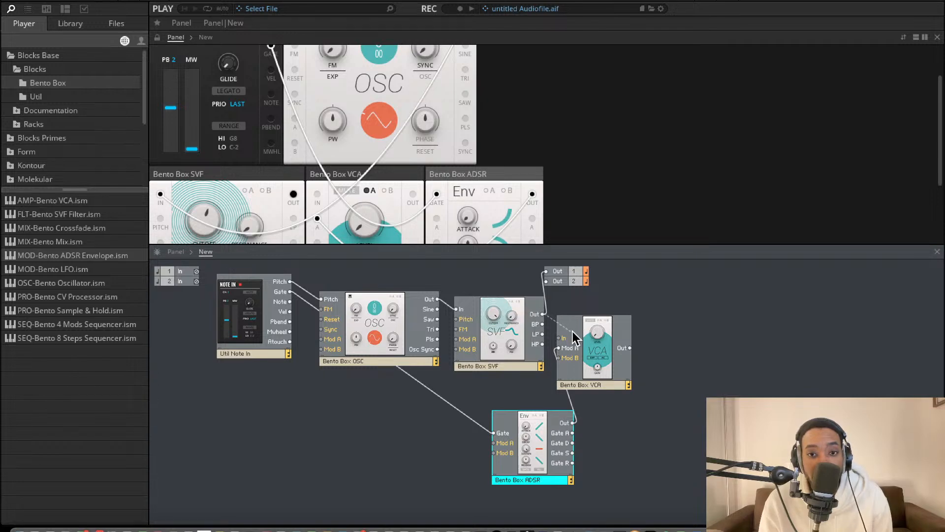
Step: Assign modulation A to the VCA's Level control so the envelope drives its volume
scroll(433, 172, "down", 1)
left_click(374, 170)
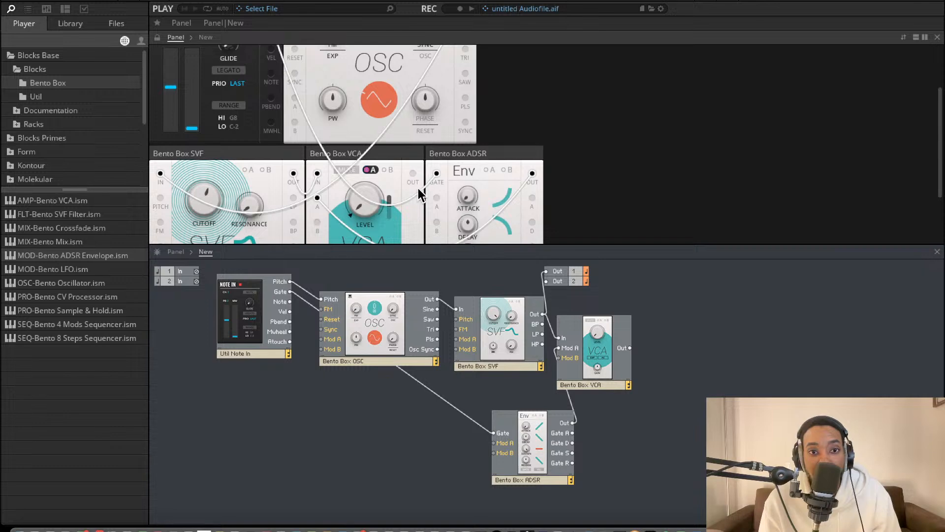
scroll(464, 205, "down", 1)
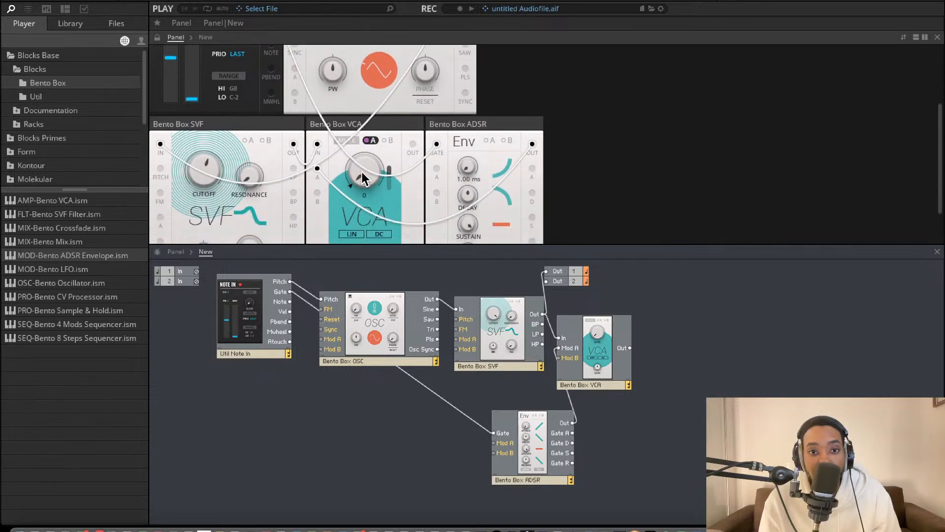
scroll(300, 179, "up", 3)
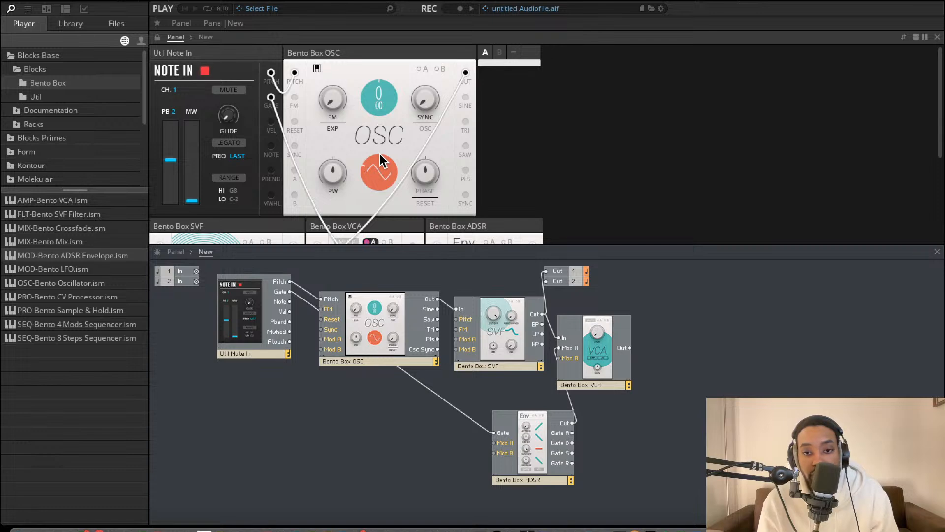
scroll(411, 141, "down", 3)
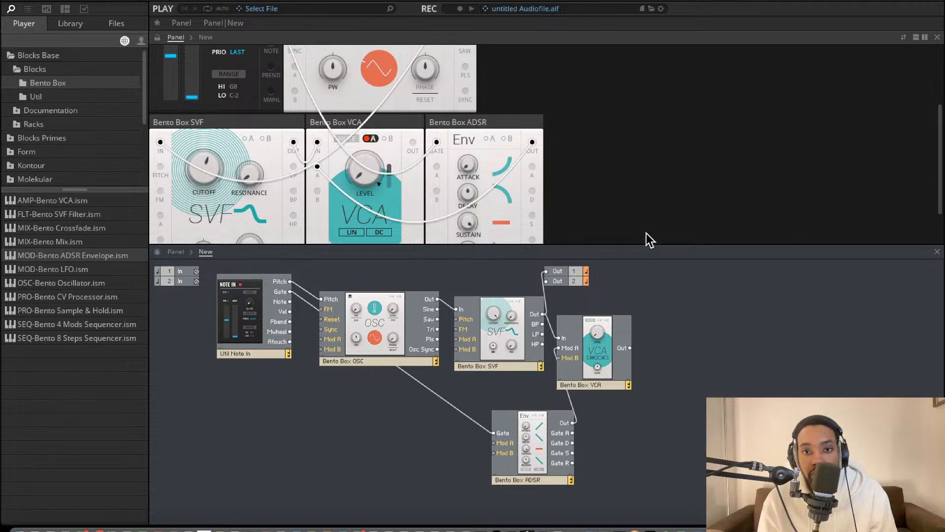
Step: Connect the VCA's Out to both main outputs, Out 1 and Out 2, in place of the filter's direct connections
left_click_drag(630, 348, 649, 349)
left_click_drag(512, 285, 553, 272)
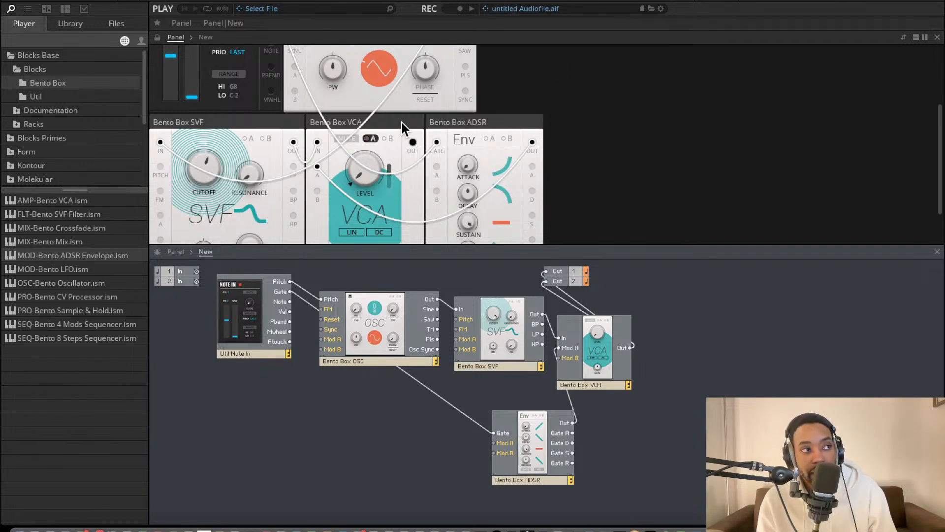
mouse_move(397, 122)
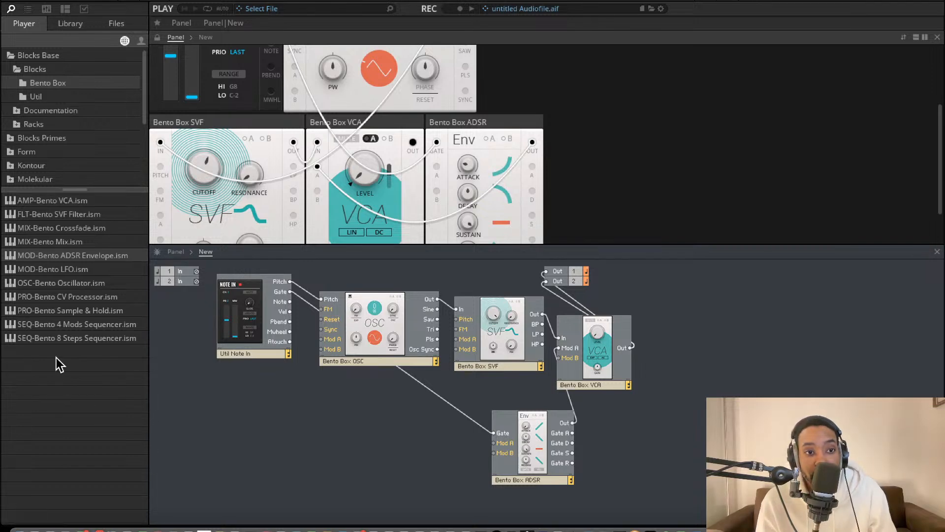
Step: Add a Bento Box LFO below the oscillator and wire its Out to the oscillator's Mod A
left_click_drag(64, 269, 266, 397)
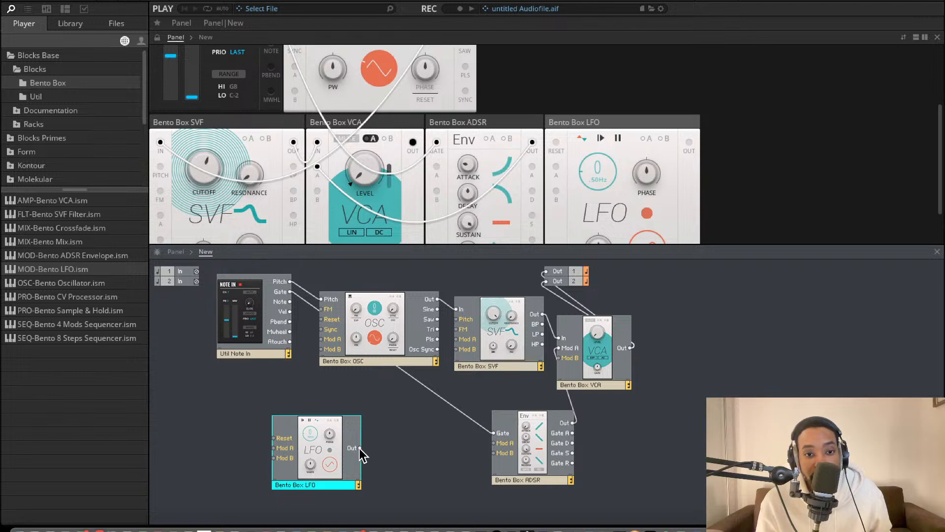
left_click_drag(360, 447, 321, 338)
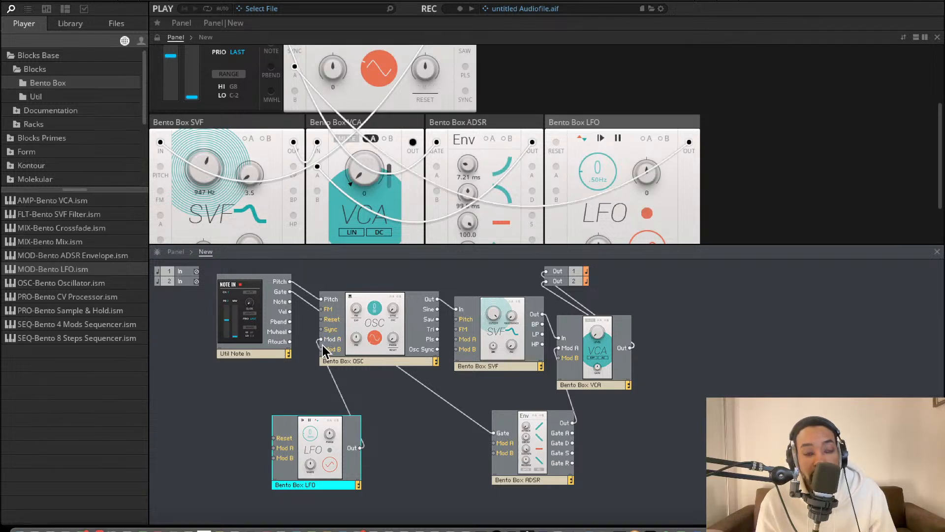
Step: Apply a small amount of modulation A to the oscillator's pitch
scroll(394, 105, "up", 4)
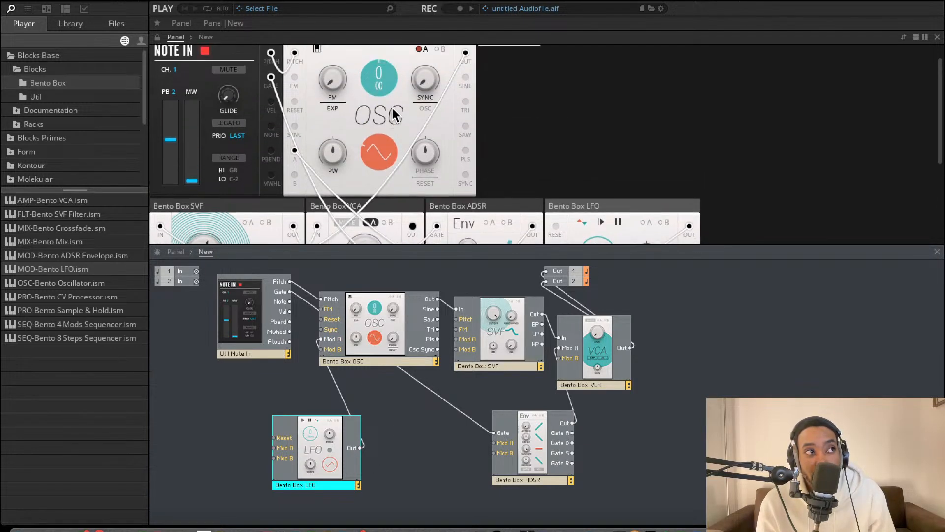
scroll(379, 103, "up", 1)
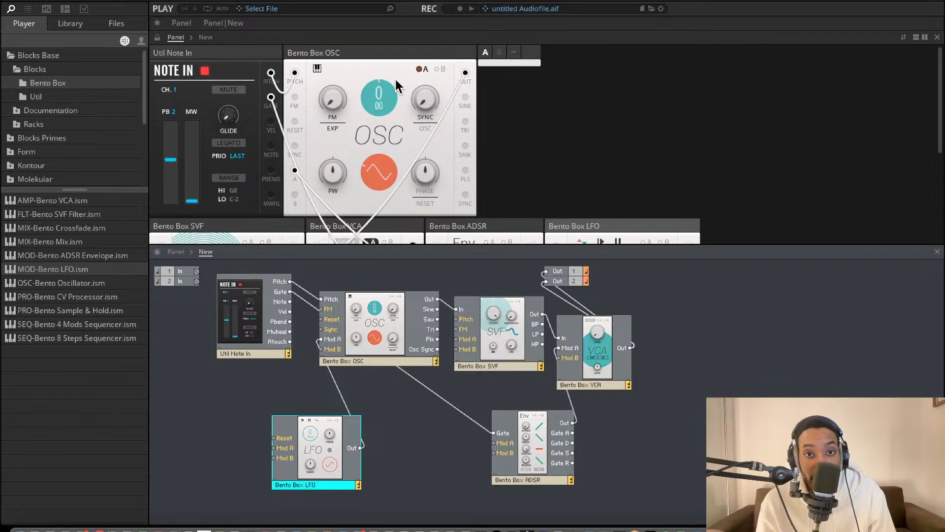
scroll(401, 98, "up", 1)
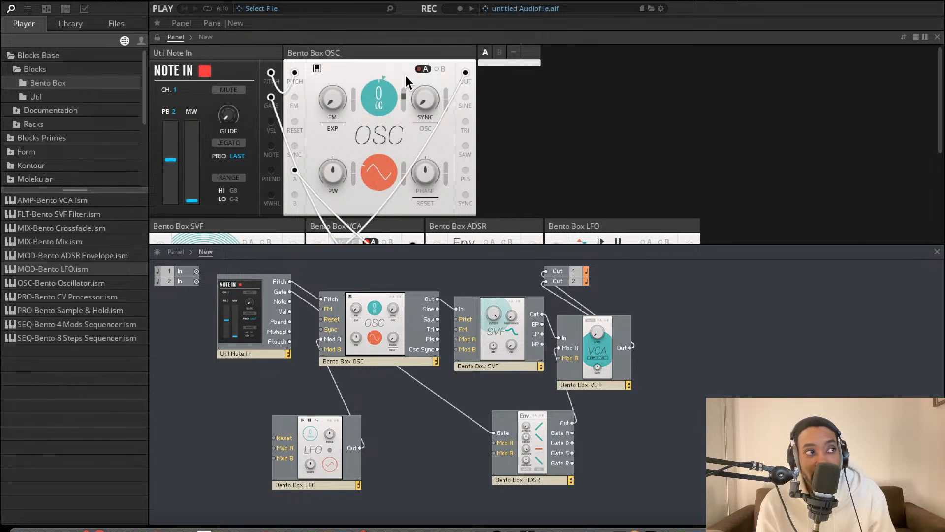
Step: Raise the LFO's rate to try faster pitch modulation, settling on 5.44 Hz
scroll(443, 158, "down", 5)
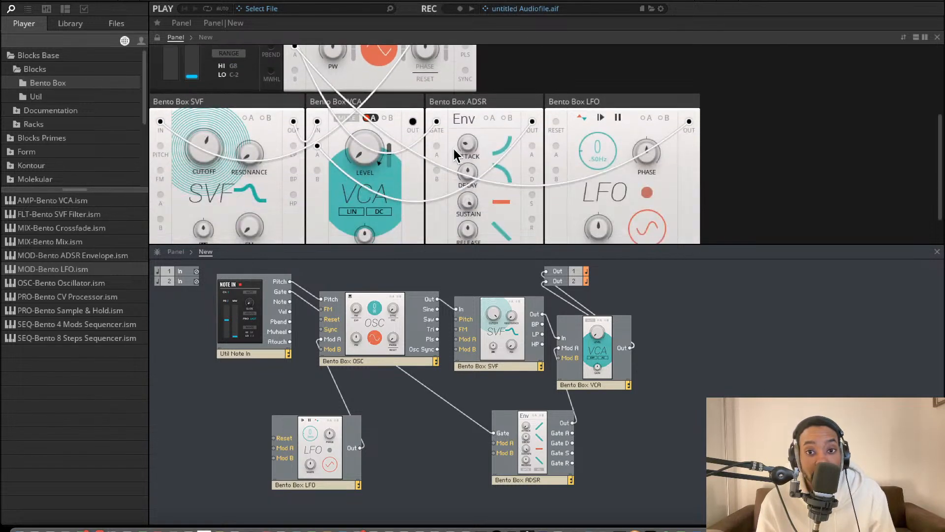
left_click_drag(597, 149, 596, 95)
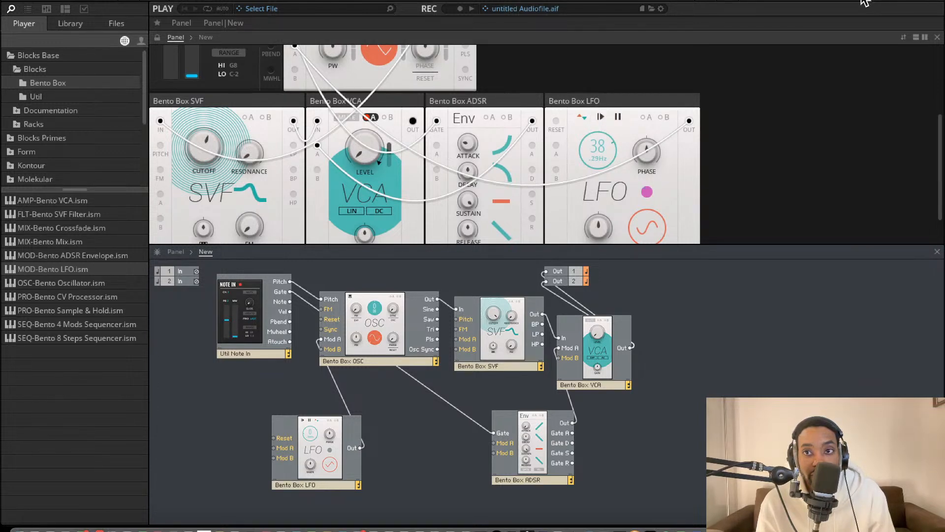
left_click_drag(588, 143, 593, 104)
left_click_drag(599, 161, 606, 91)
left_click_drag(600, 140, 594, 180)
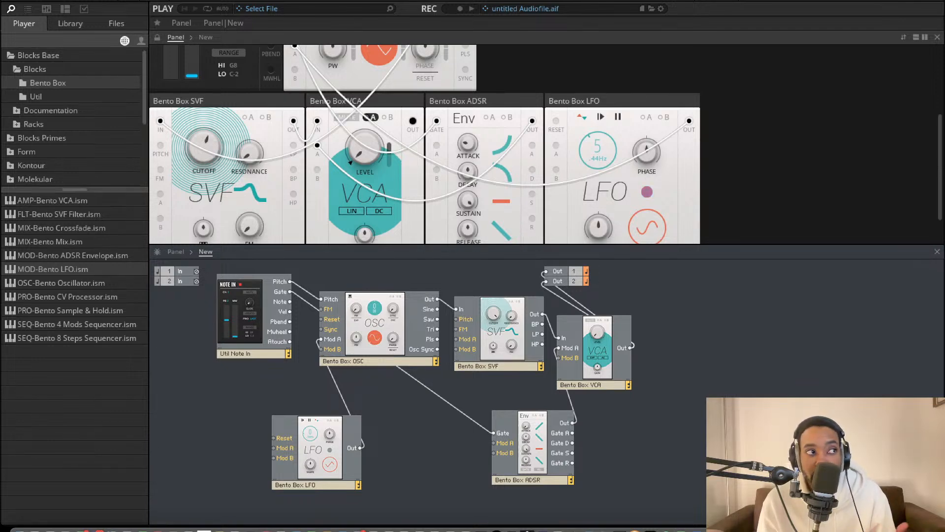
mouse_move(391, 525)
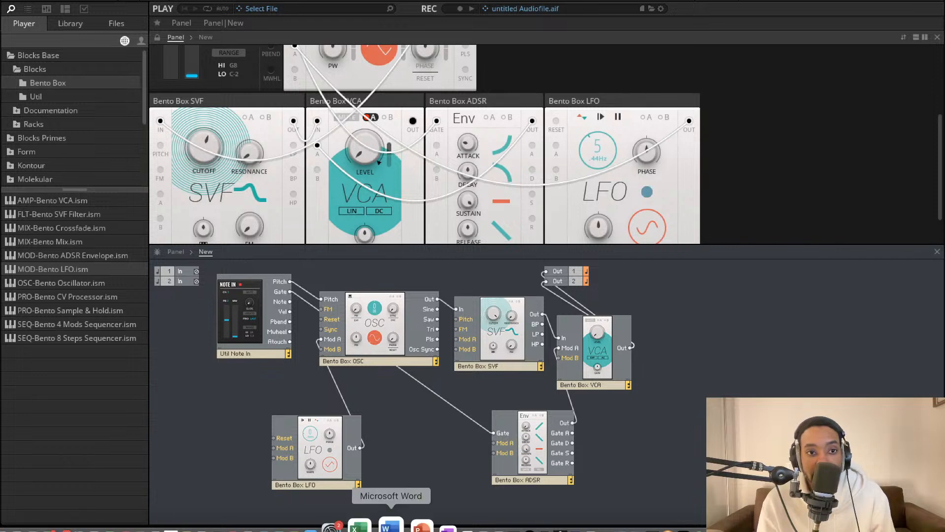
Step: Lower the SVF filter's cutoff to 128 Hz and lengthen the ADSR envelope's decay
left_click_drag(193, 149, 198, 227)
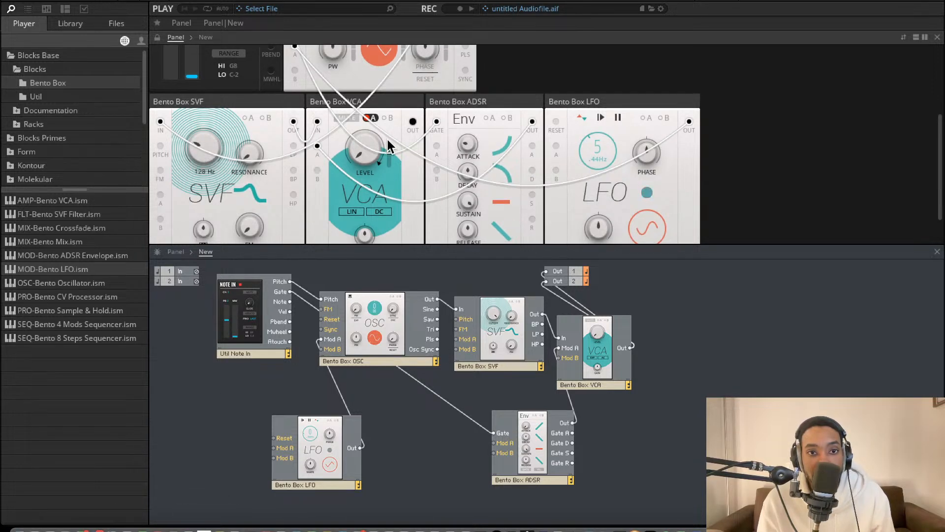
scroll(468, 172, "down", 1)
scroll(467, 168, "up", 1)
left_click_drag(467, 170, 476, 123)
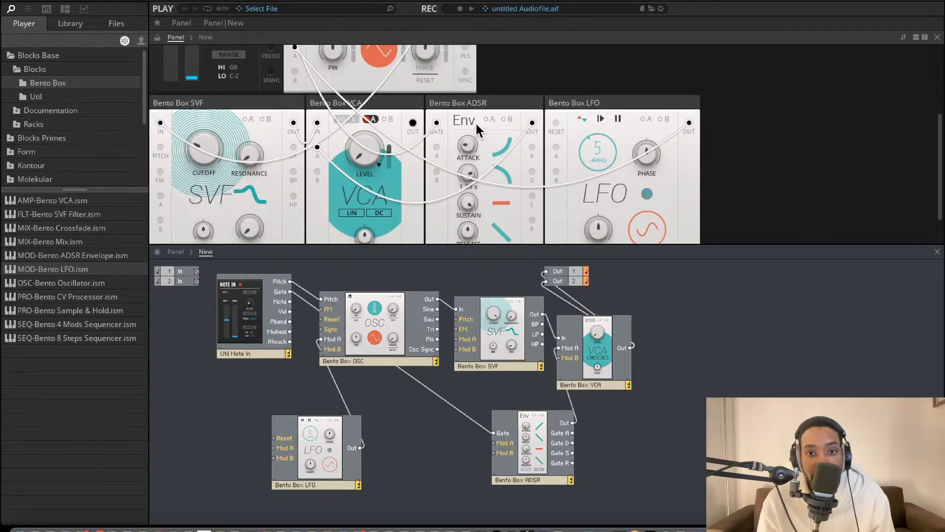
Step: Switch the oscillator's waveform from sine to saw
scroll(378, 73, "up", 2)
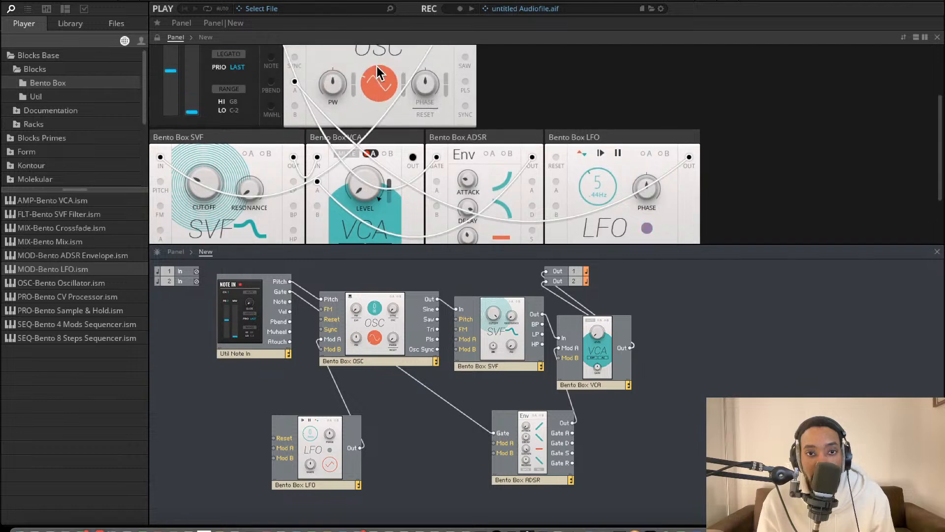
scroll(379, 74, "up", 2)
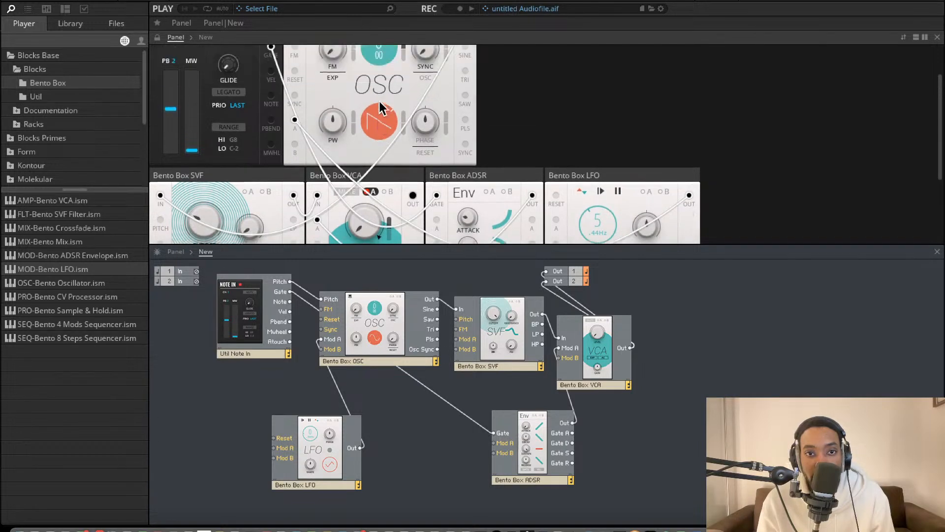
scroll(393, 114, "up", 3)
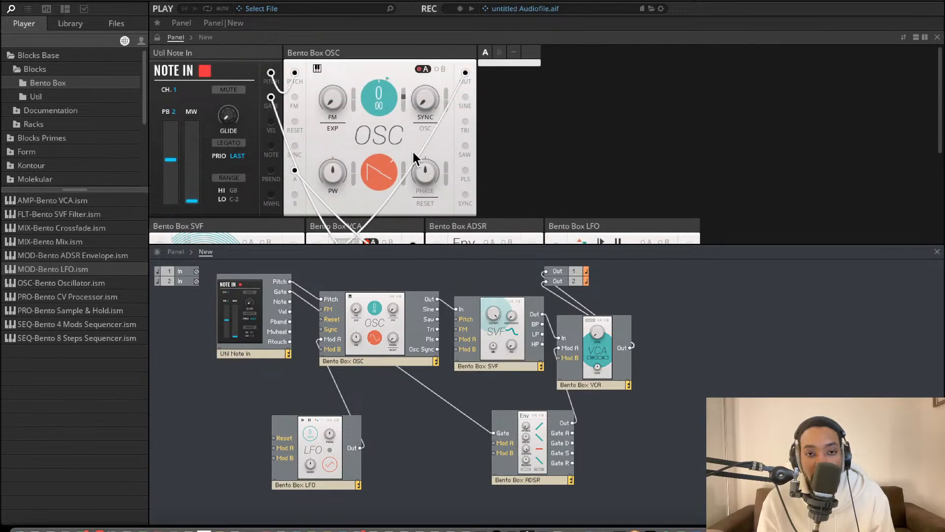
Step: Raise the ADSR envelope's sustain and set its attack to 64.9 ms
scroll(412, 150, "down", 7)
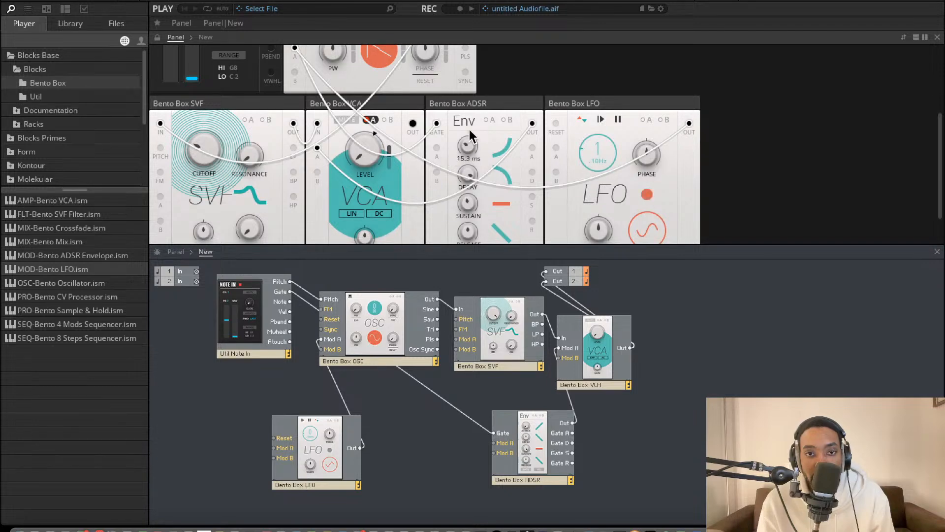
left_click_drag(470, 204, 472, 182)
left_click_drag(471, 144, 472, 129)
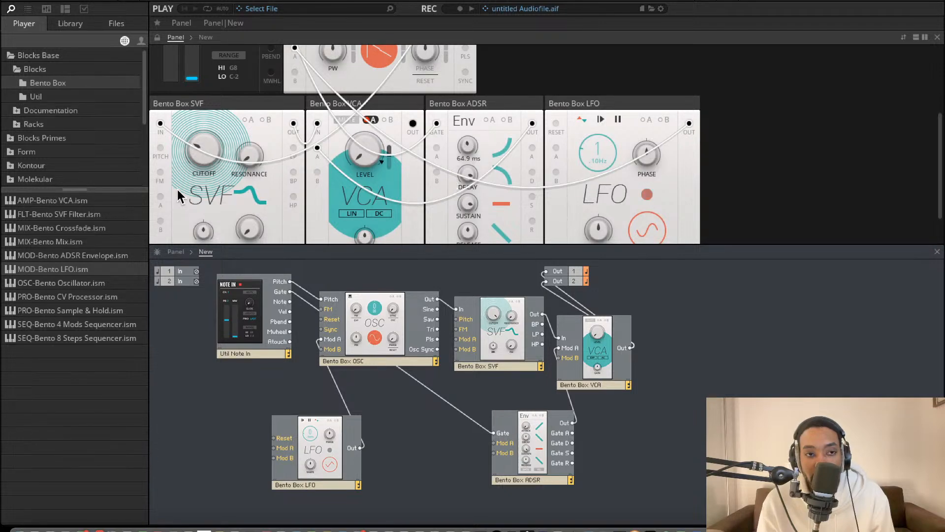
Step: Set the oscillator back to a sine wave and raise its pitch offset to 8.41
scroll(187, 170, "up", 5)
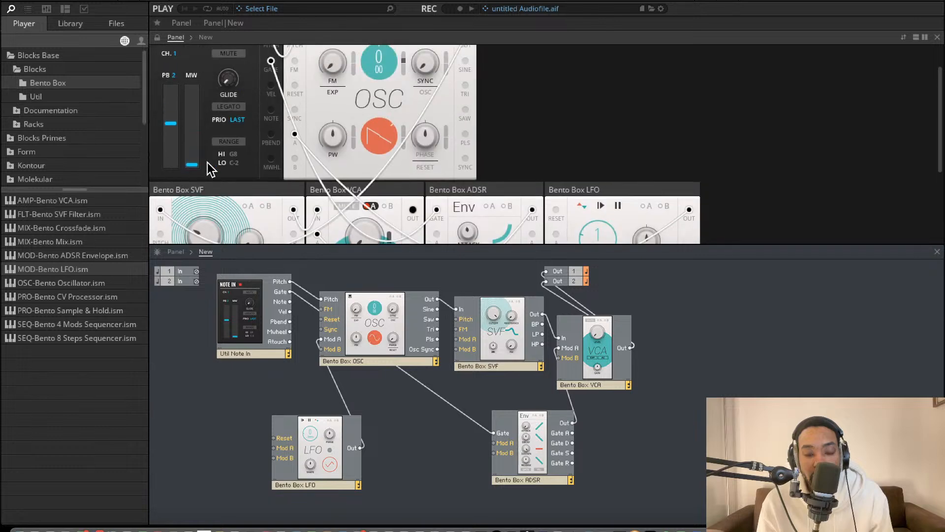
scroll(350, 162, "up", 2)
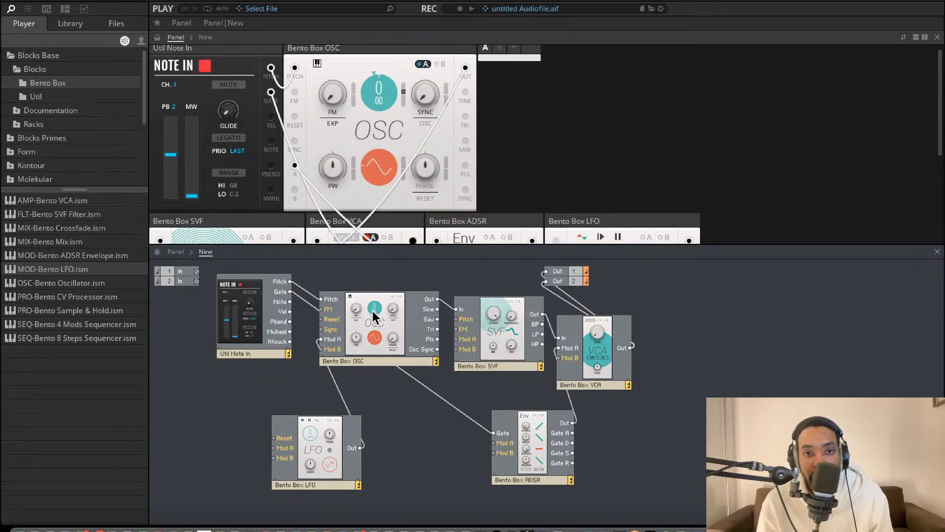
left_click_drag(369, 82, 372, 59)
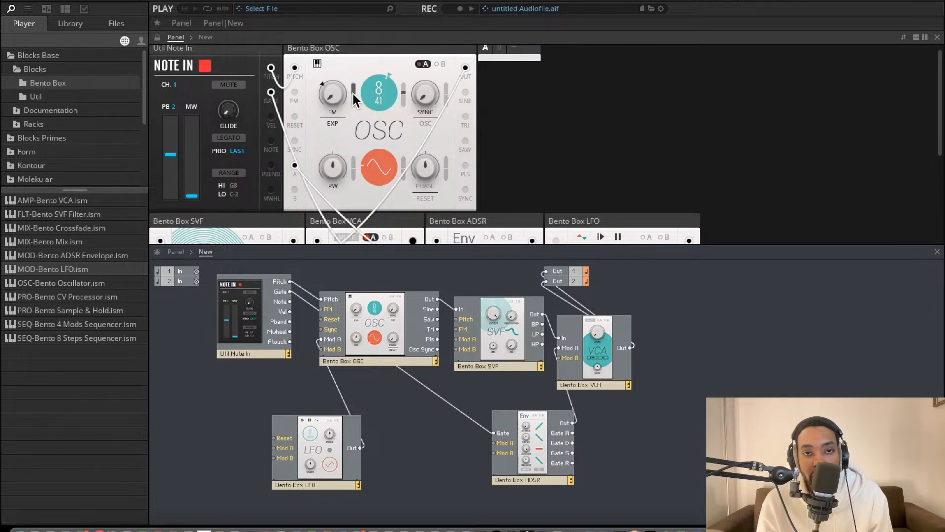
Step: Adjust the SVF filter's key tracking amount
scroll(334, 137, "down", 4)
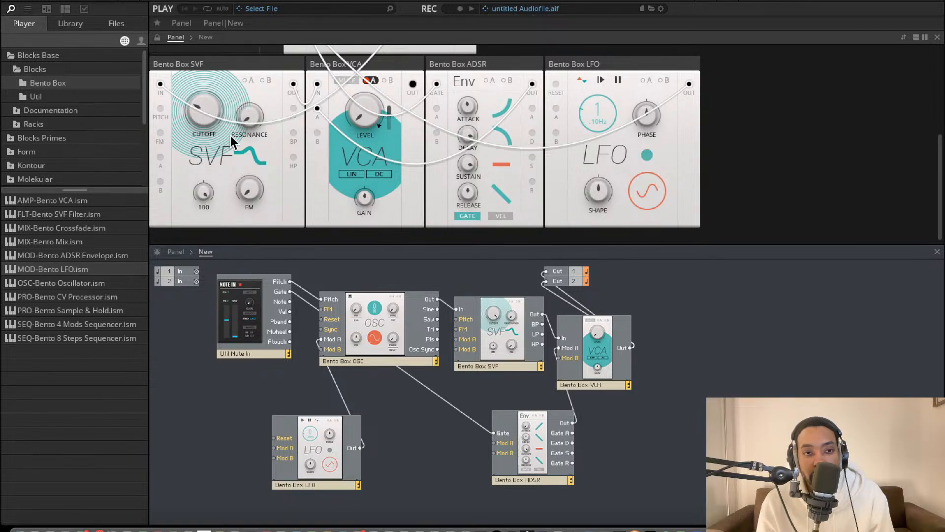
left_click_drag(200, 190, 235, 326)
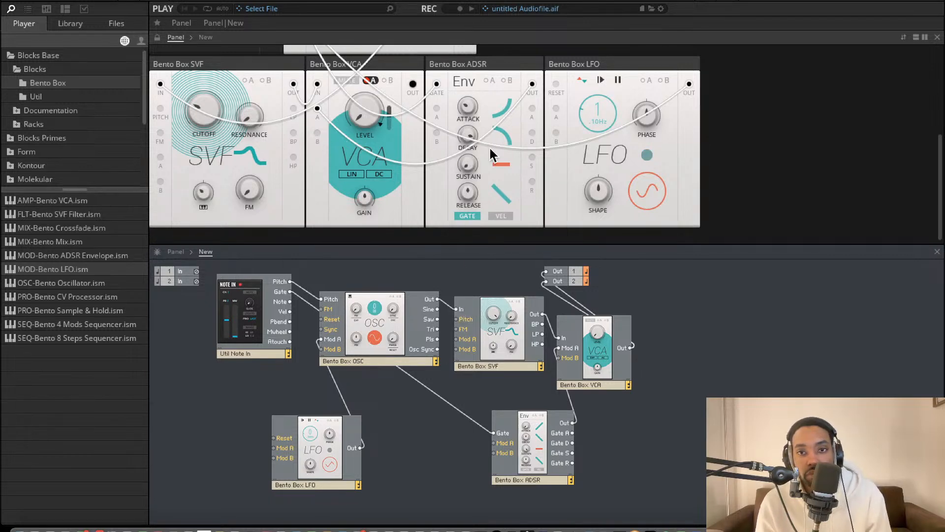
Step: Set the LFO to a triangle wave at 4.49 Hz with its phase at 95.6
left_click(586, 82)
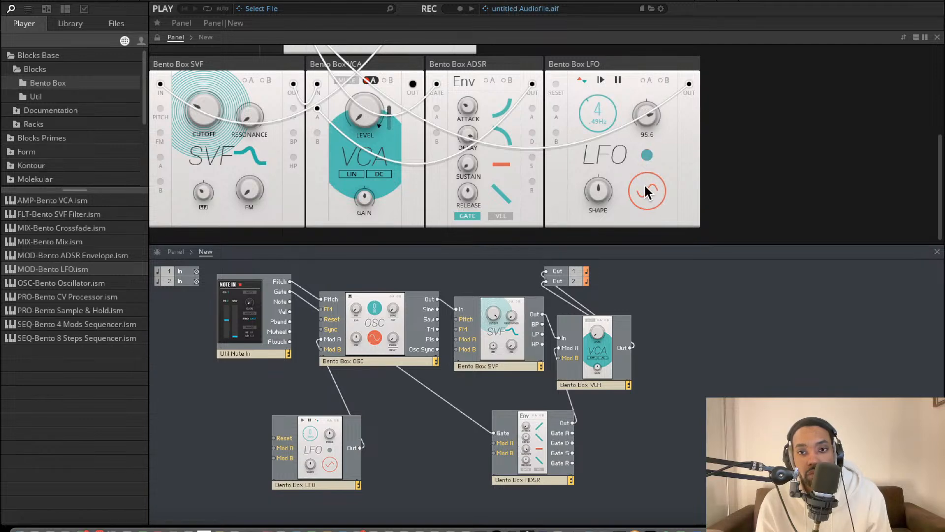
left_click_drag(645, 186, 632, 169)
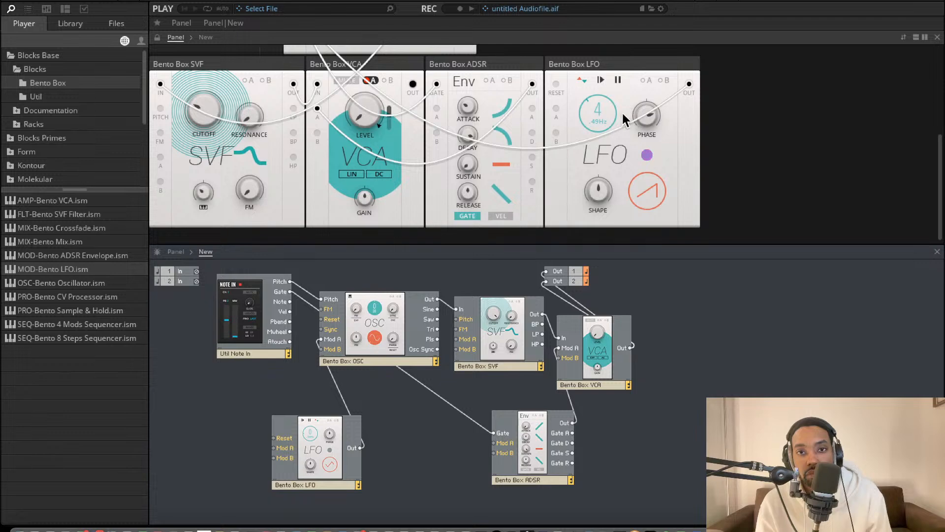
left_click(641, 194)
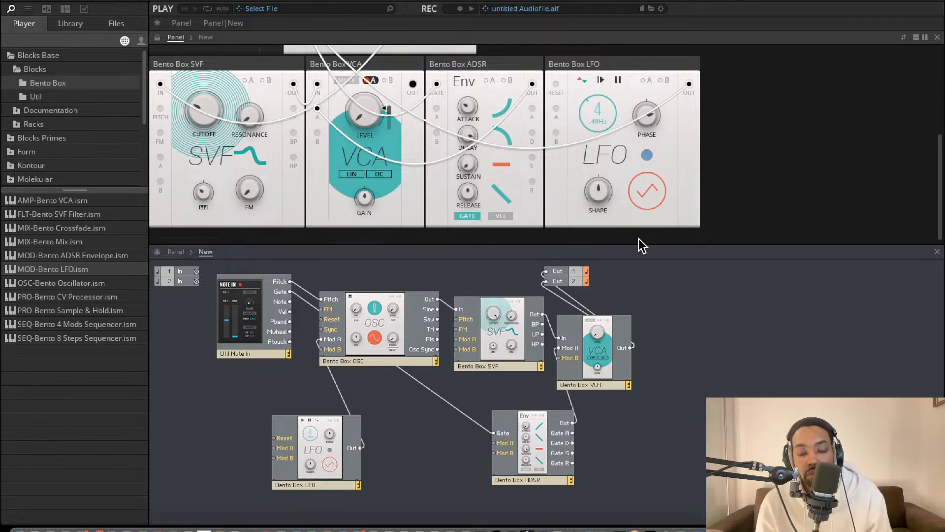
mouse_move(604, 197)
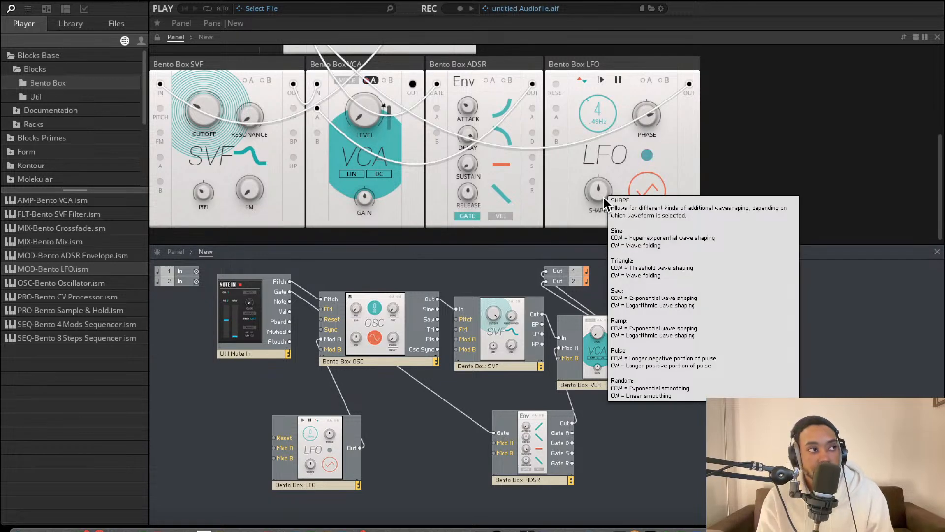